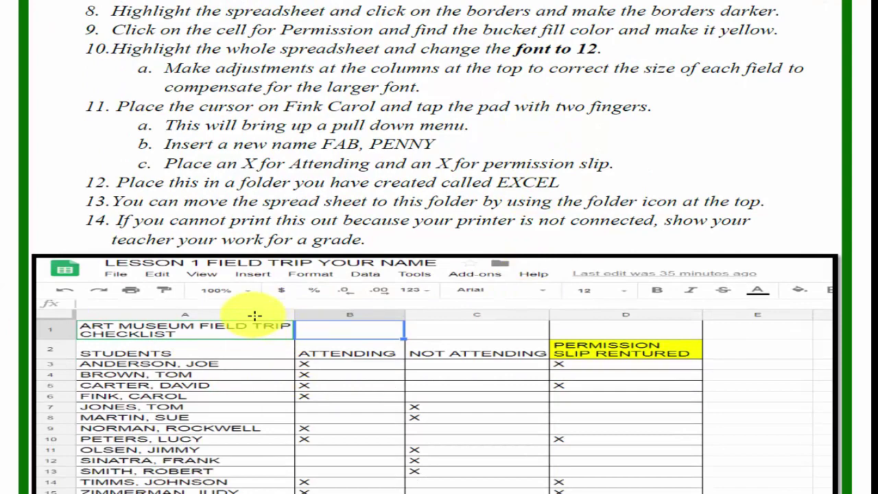
From the Chrome new tab page, open the Google apps grid to reach Google Sheets
scroll(669, 370, "down", 1)
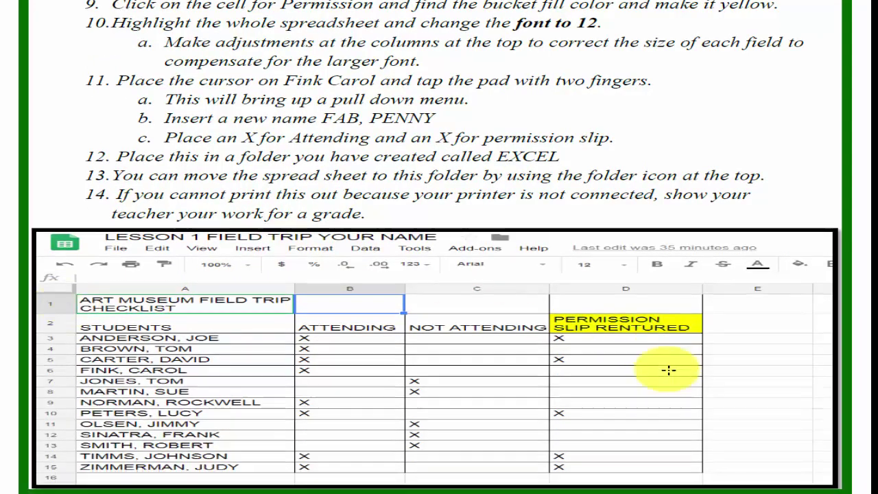
scroll(669, 371, "down", 1)
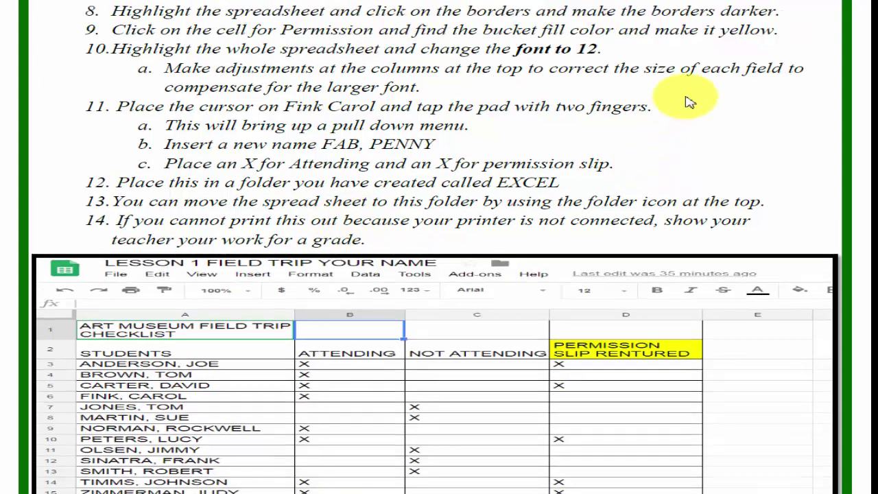
scroll(689, 102, "up", 4)
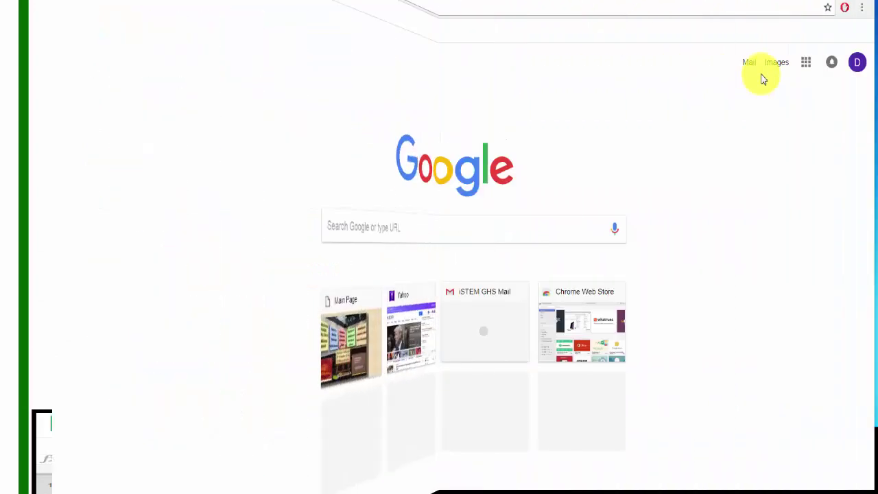
left_click(806, 67)
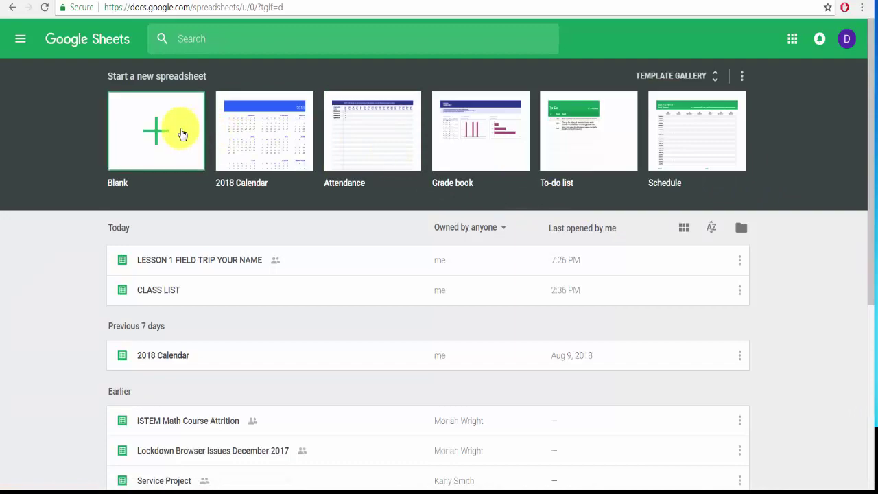
Start a new blank spreadsheet and select cells A12 and D17, then return to A1
left_click(165, 134)
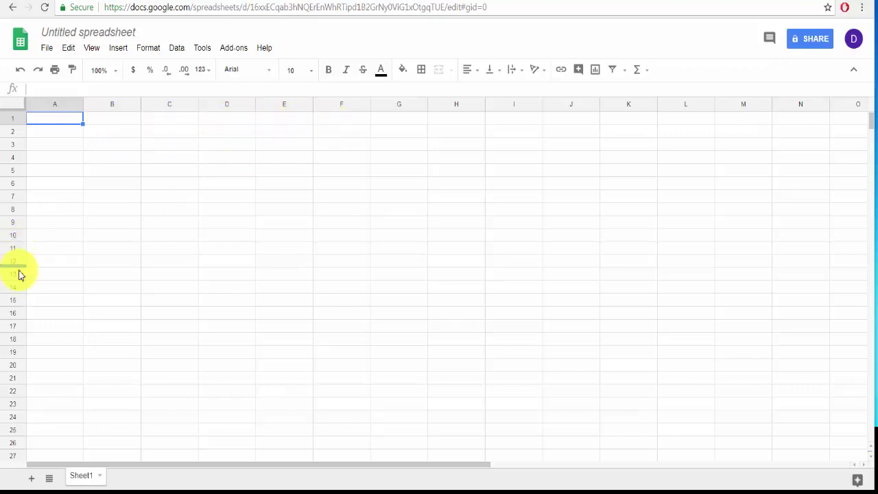
left_click(49, 262)
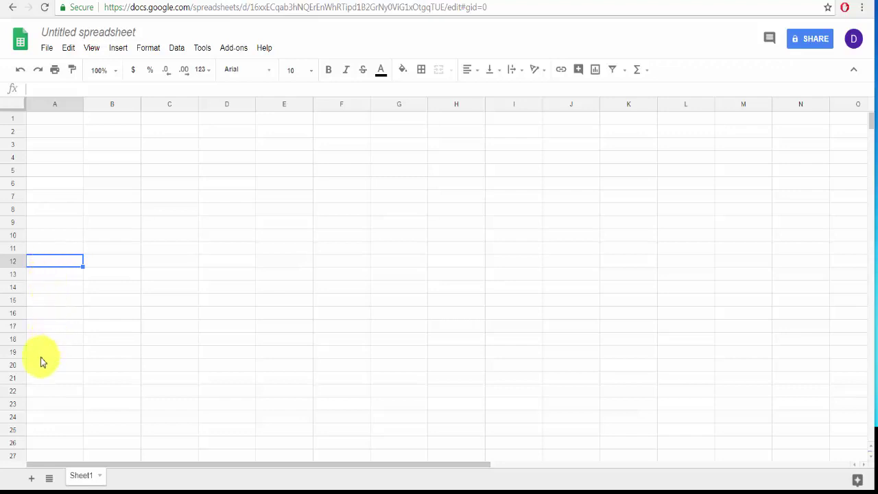
left_click(239, 328)
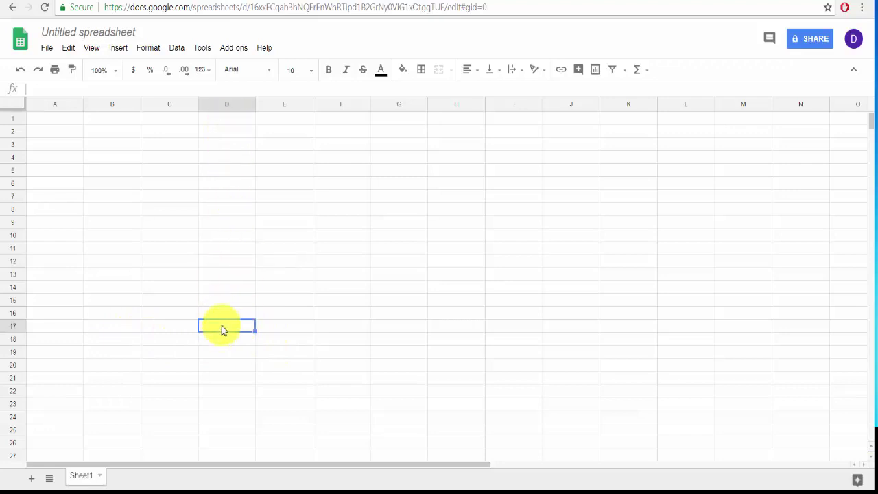
left_click(51, 123)
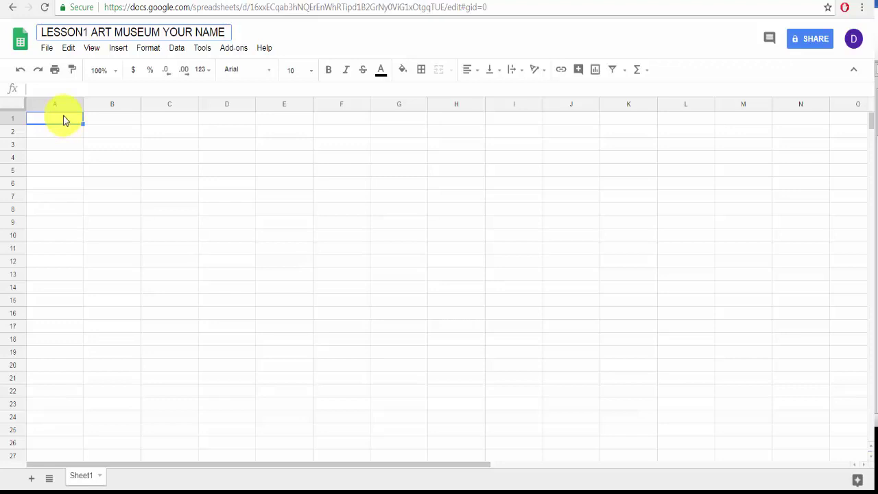
Put the two-line heading ART MUSEUM FIELD TRIP / CHECKLIST in A1 and widen column A
left_click(63, 118)
type("ART MUSEUM FIELD TRIP")
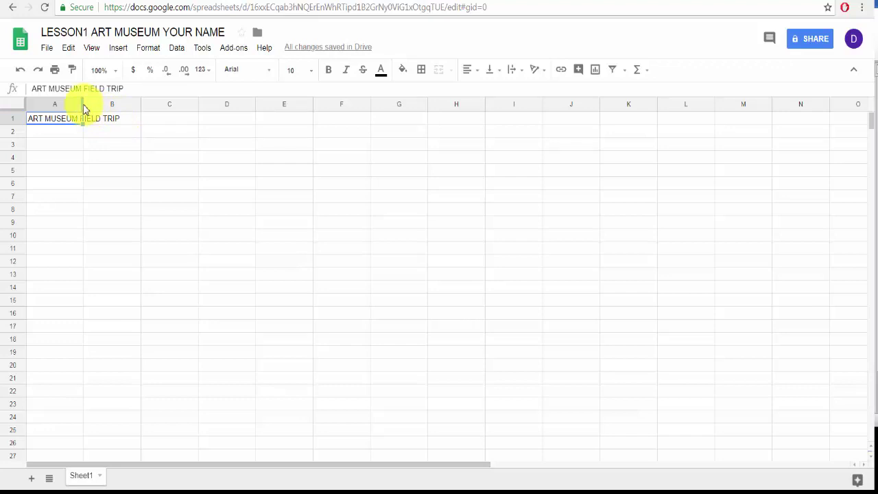
left_click_drag(84, 109, 131, 101)
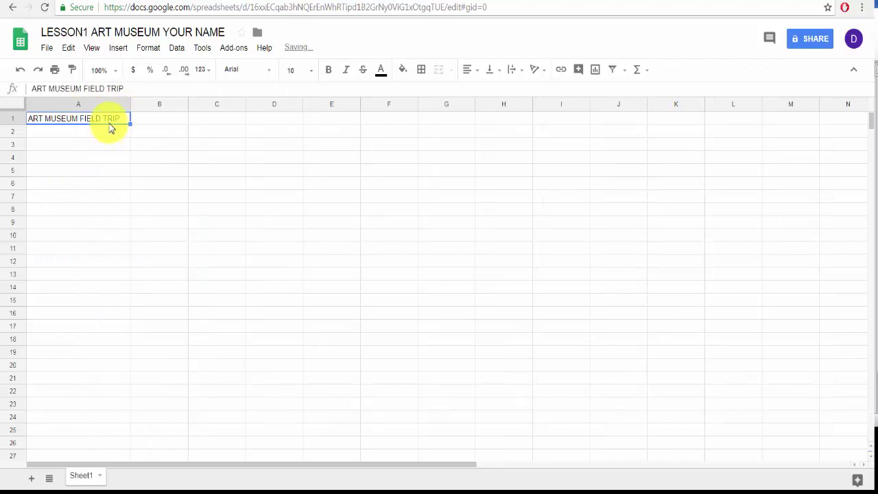
double_click(122, 118)
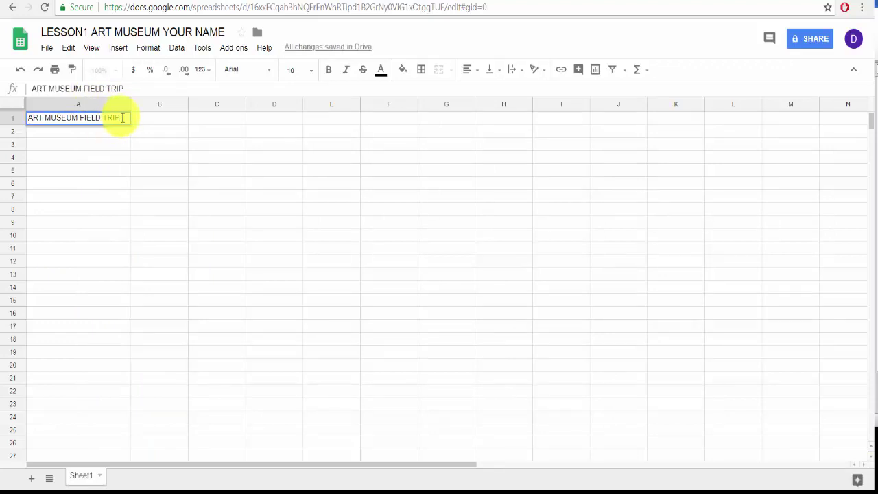
key("ctrl+Return")
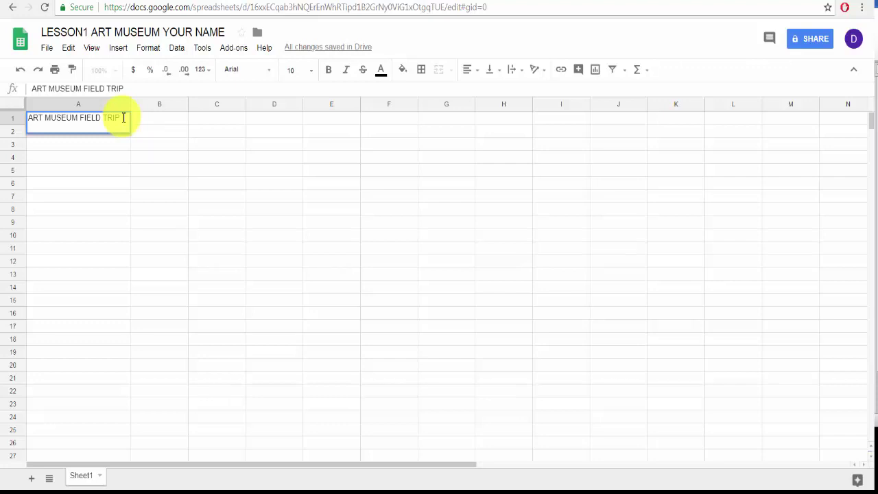
type("CHECKLIST")
key("Return")
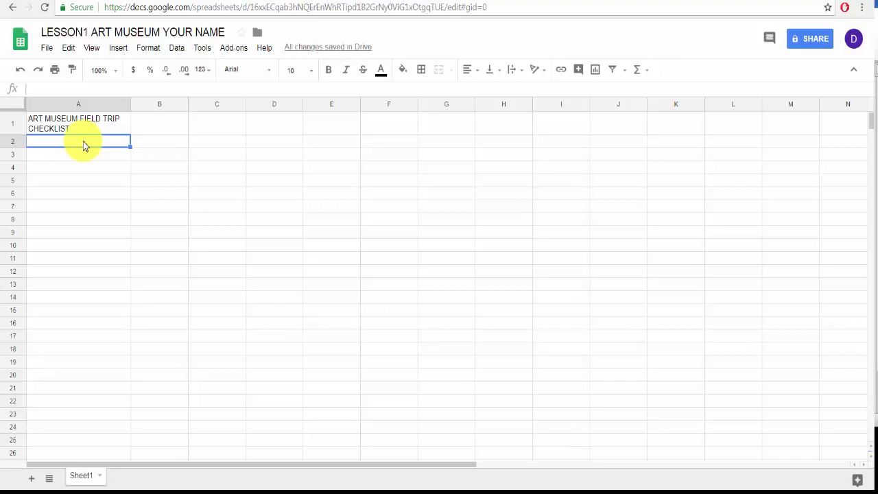
Enter headers STUDENTS, ATTENDING and NOT ATTENDING in A2:C2 and widen column C
type("STUDENTS")
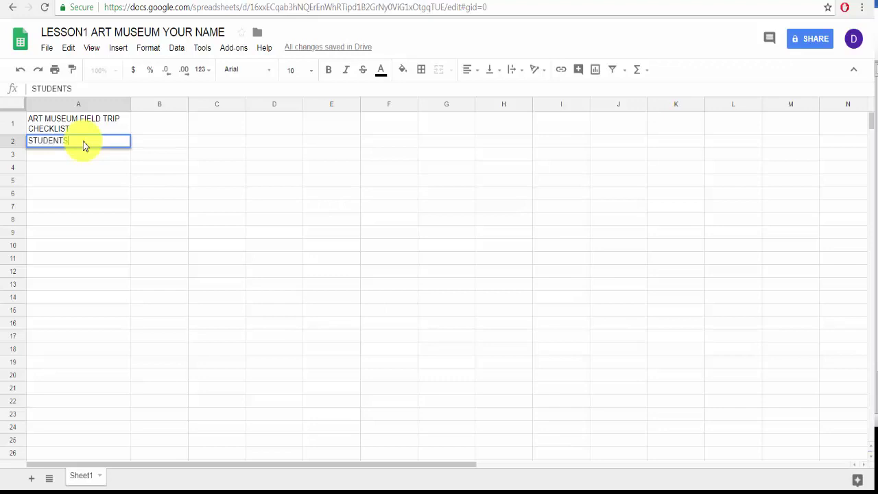
key("Tab")
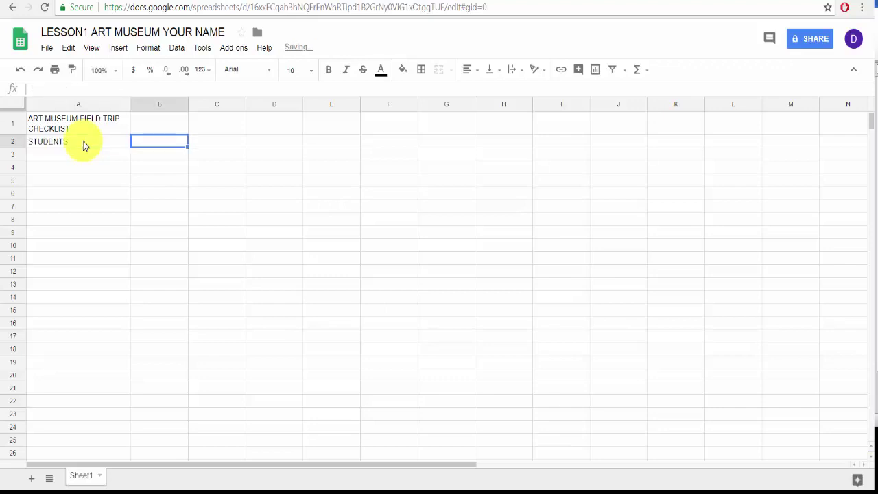
type("ATTENDING")
key("Tab")
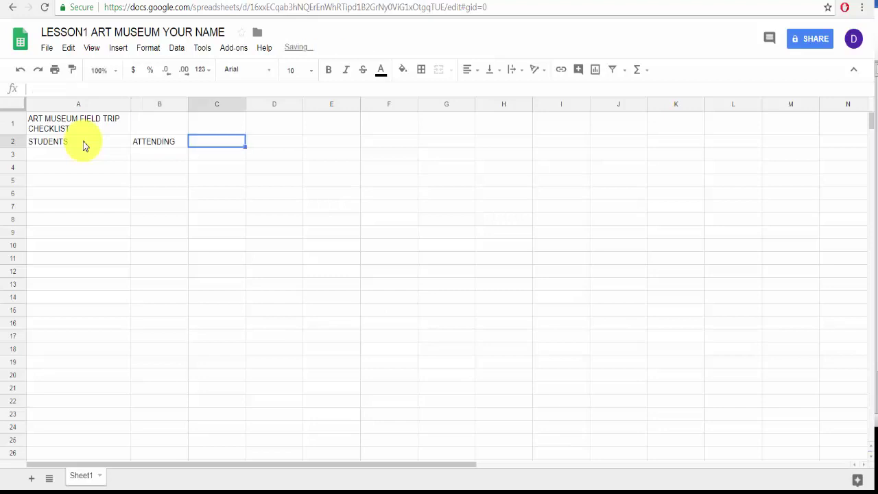
type("NOT ATTENDING")
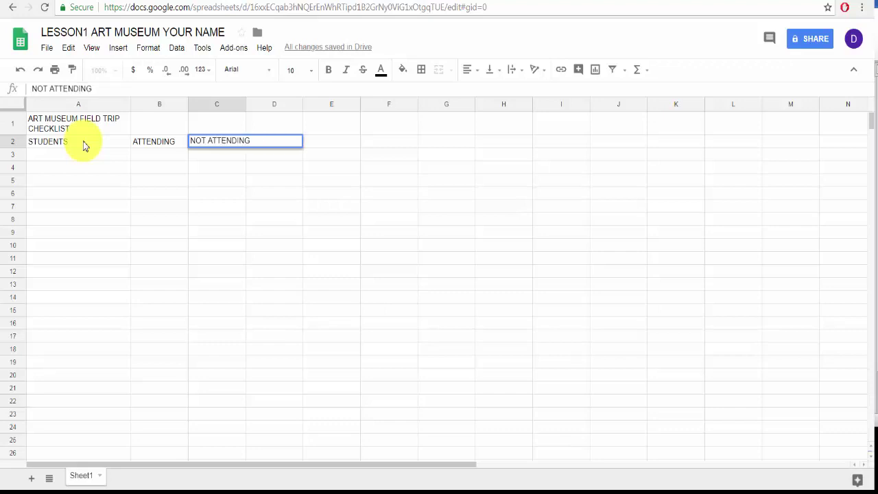
left_click(252, 156)
left_click_drag(246, 104, 258, 104)
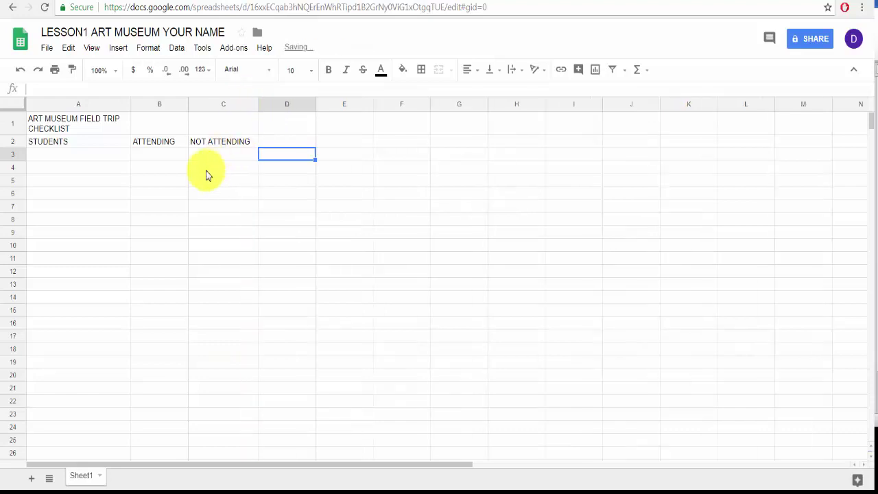
Enter the two-line header PERMISSION / SLIP RENTURNED in D2 and widen column D
left_click(278, 144)
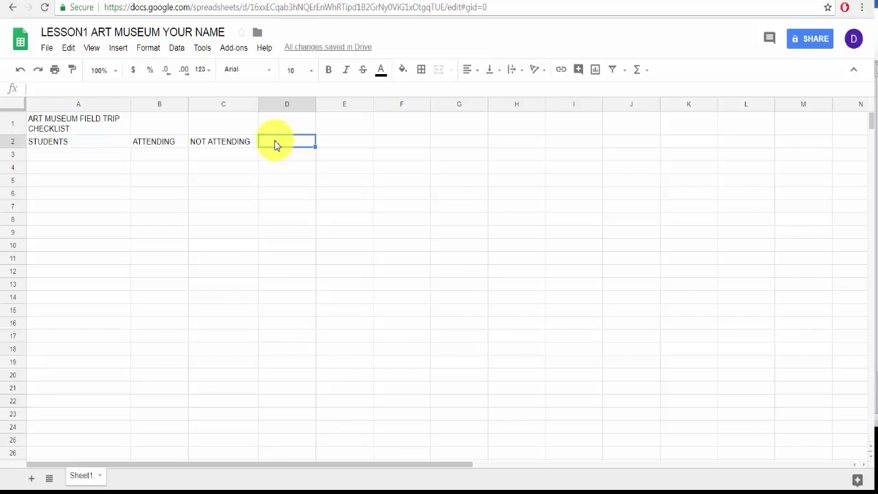
type("PERMISSION")
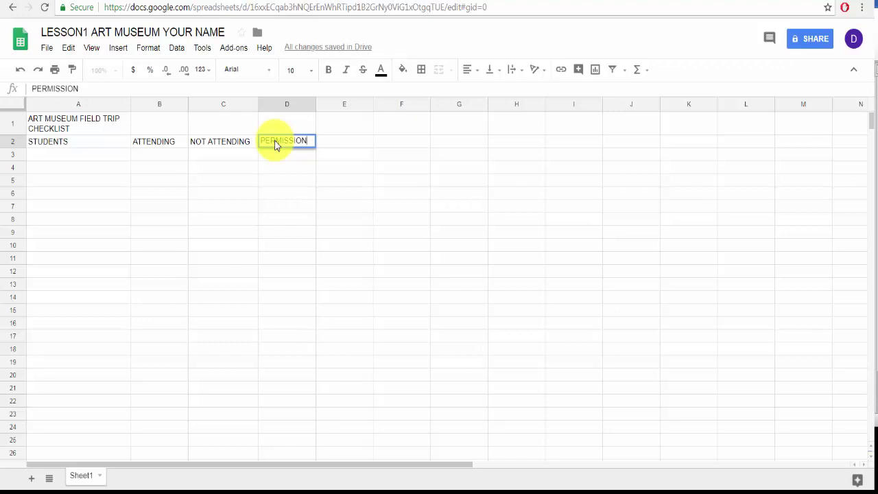
key("alt+Return")
type("SLIP RENTURNED")
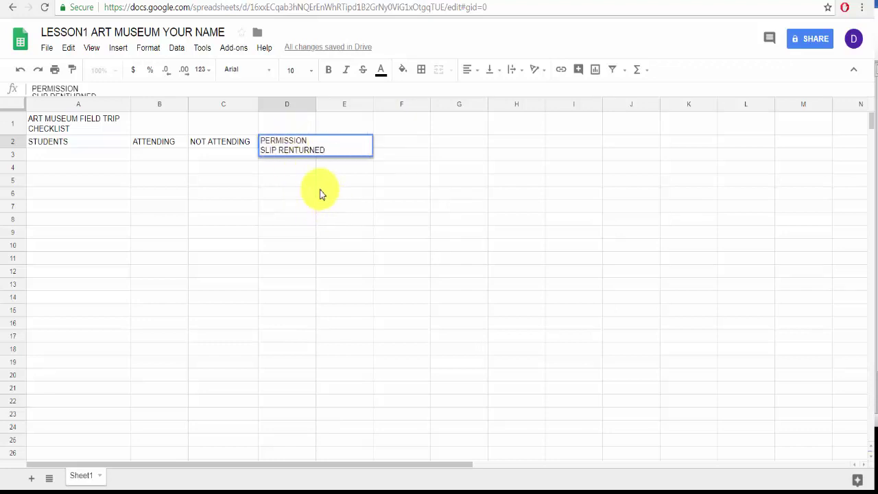
left_click(321, 192)
left_click_drag(317, 103, 333, 103)
left_click(277, 194)
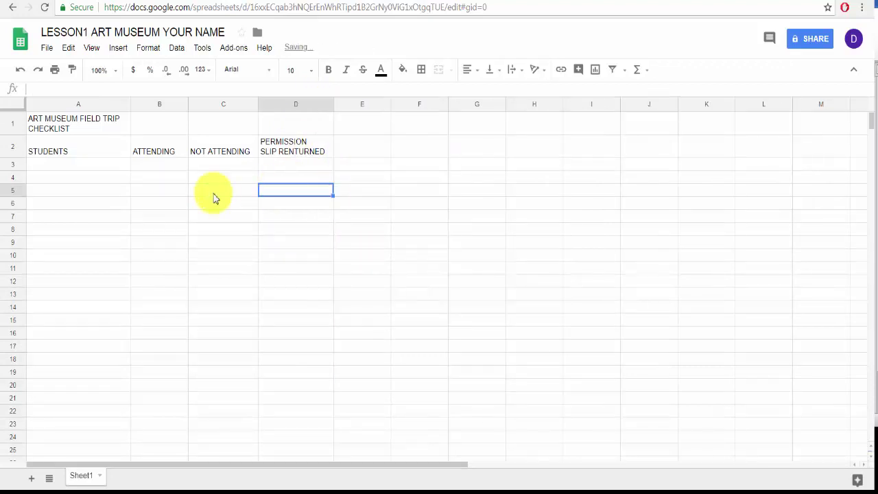
Apply all borders to every cell of the checklist table A1:D15
left_click(52, 168)
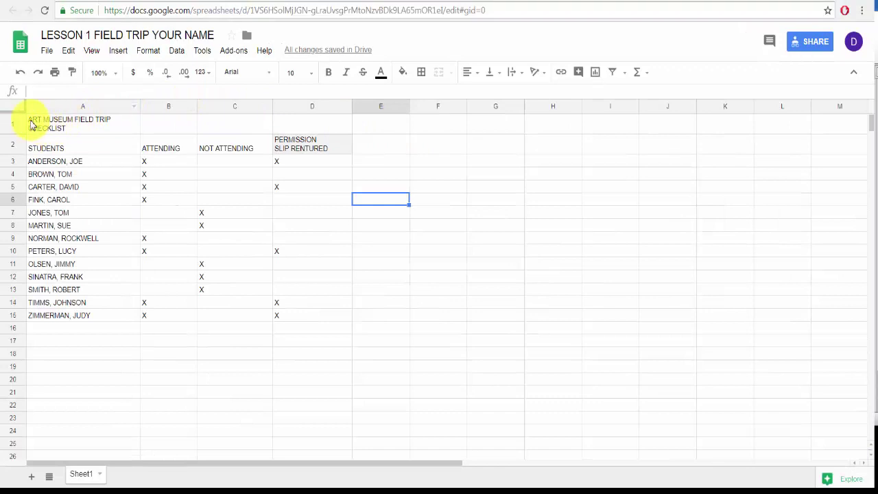
left_click_drag(31, 124, 322, 321)
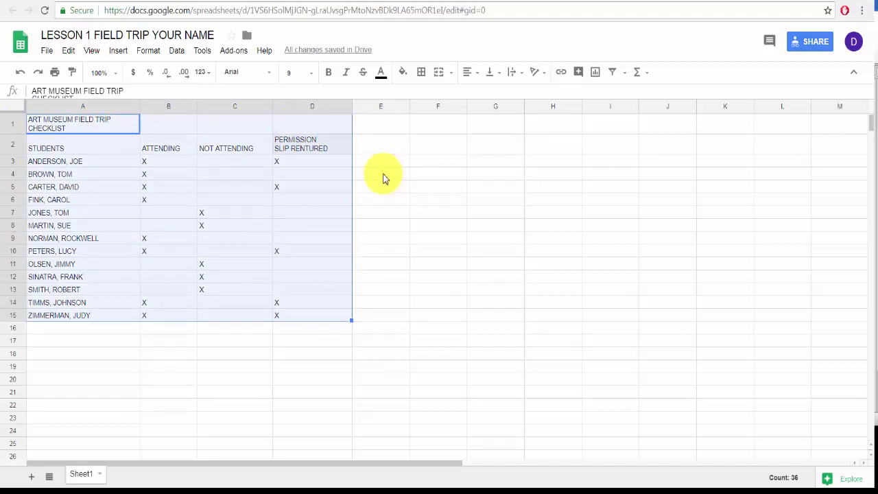
left_click(422, 76)
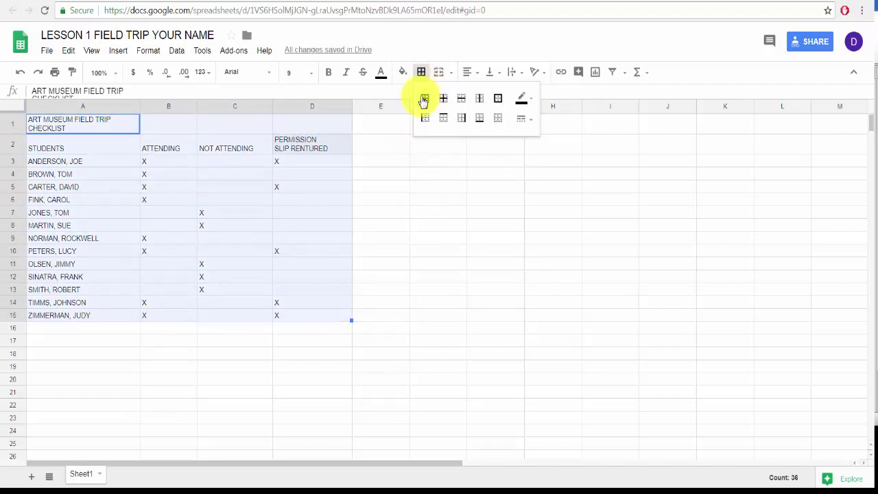
left_click(424, 99)
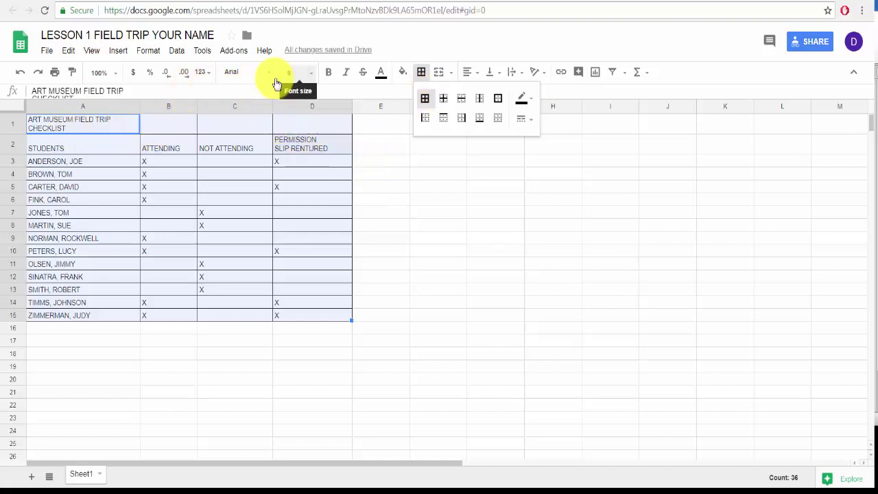
Set the font size of the whole checklist to 12 pt
left_click(304, 72)
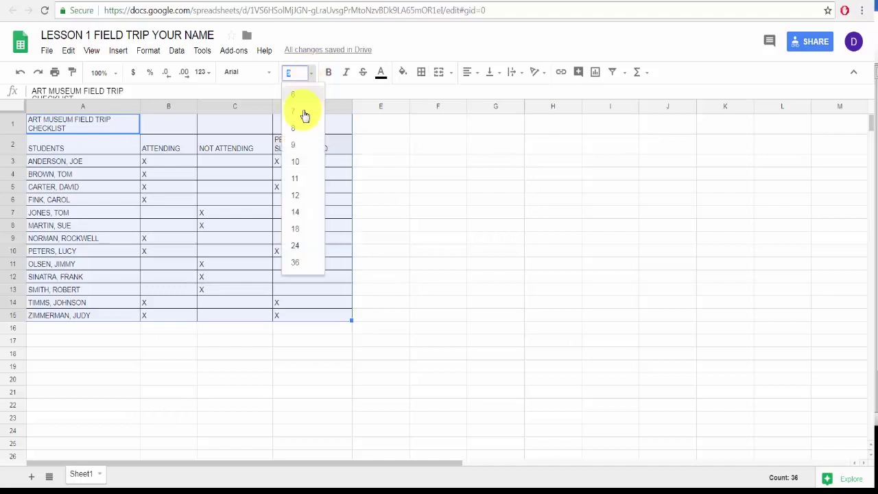
left_click(297, 195)
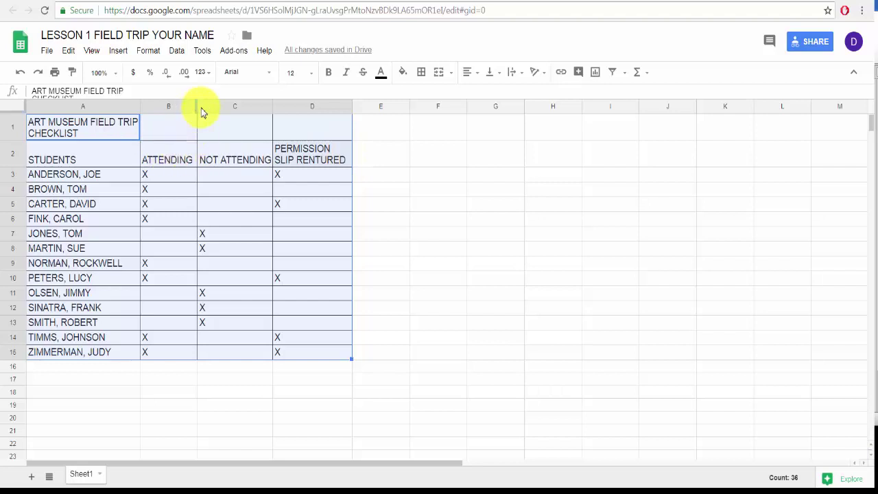
left_click(318, 161)
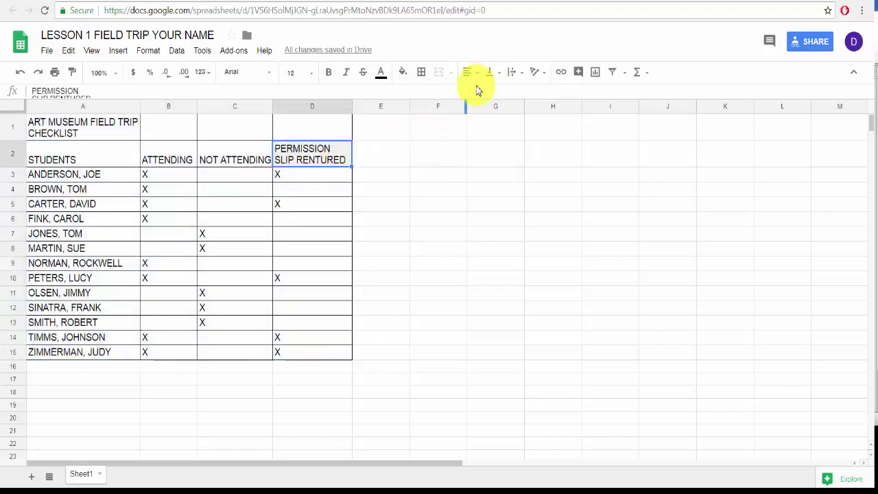
Give the permission slip header cell D2 a yellow fill
left_click(410, 77)
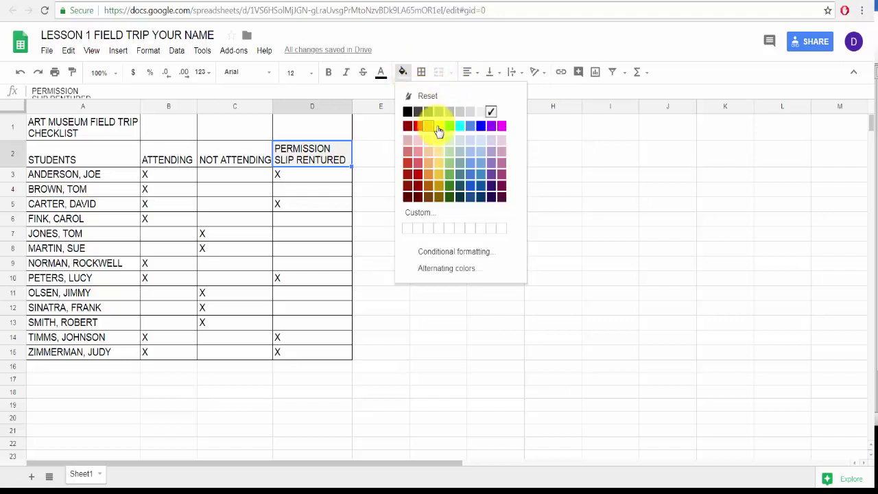
left_click(439, 127)
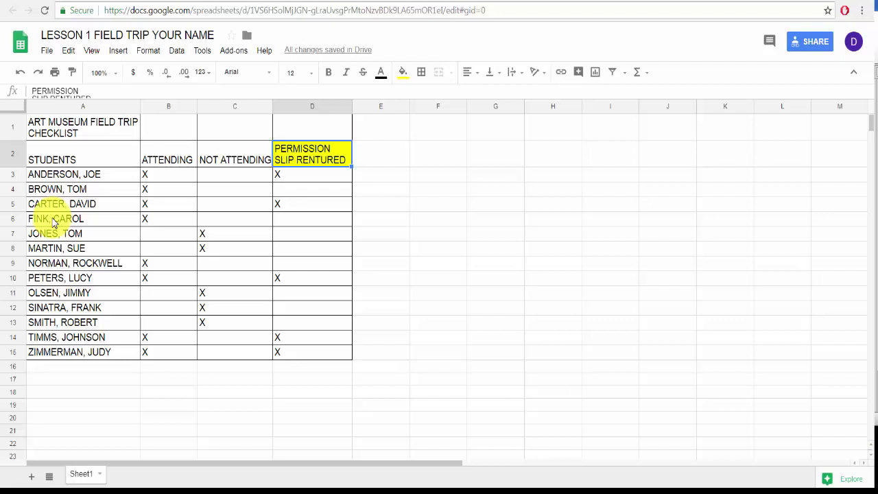
Insert a blank row 6 and enter a new student's name in A6
left_click(54, 222)
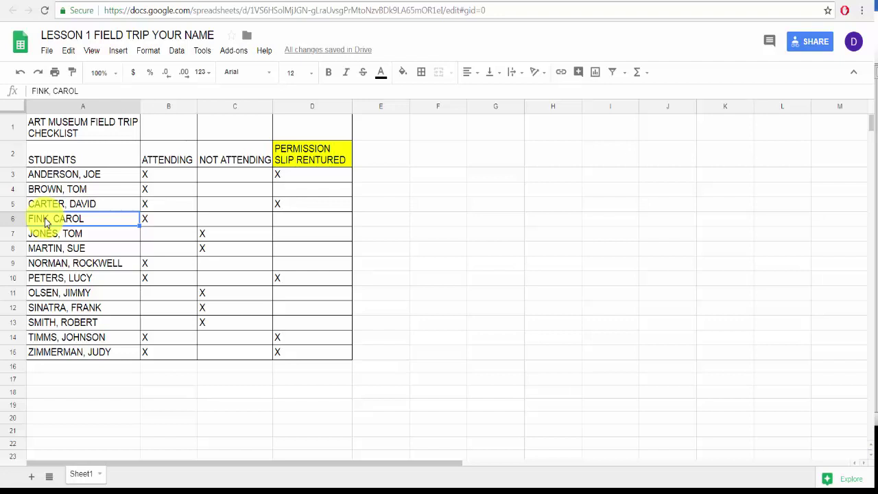
right_click(45, 218)
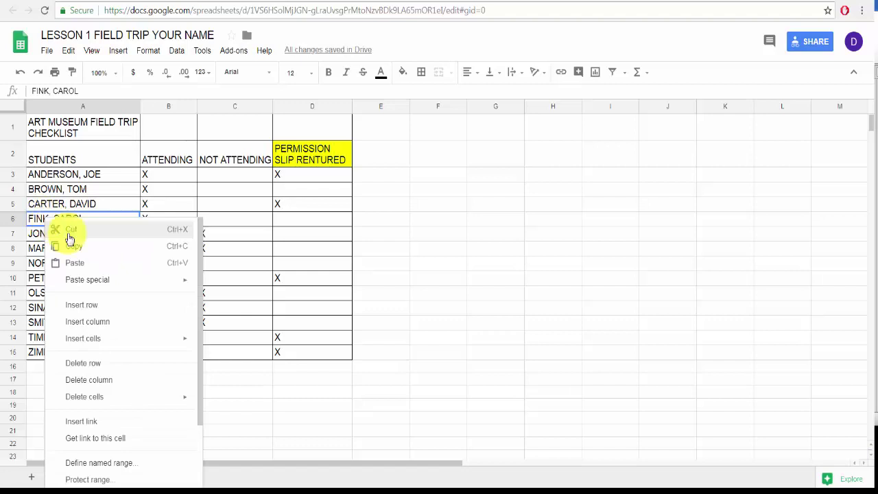
left_click(82, 306)
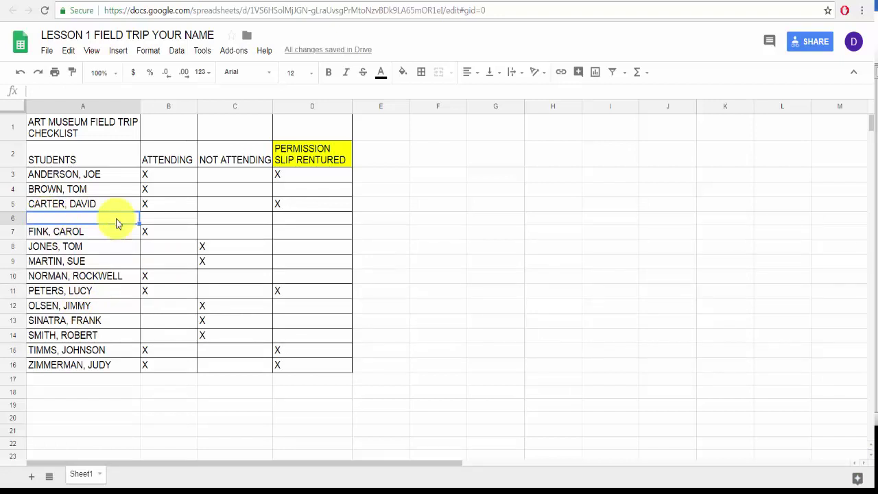
type("FAB, PENNY")
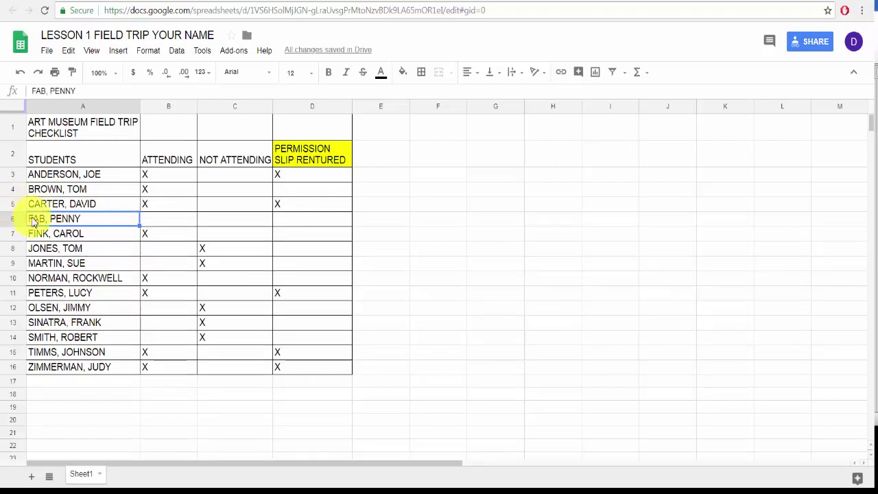
Mark X for the new student under ATTENDING (B6) and permission slip returned (D6)
left_click(147, 221)
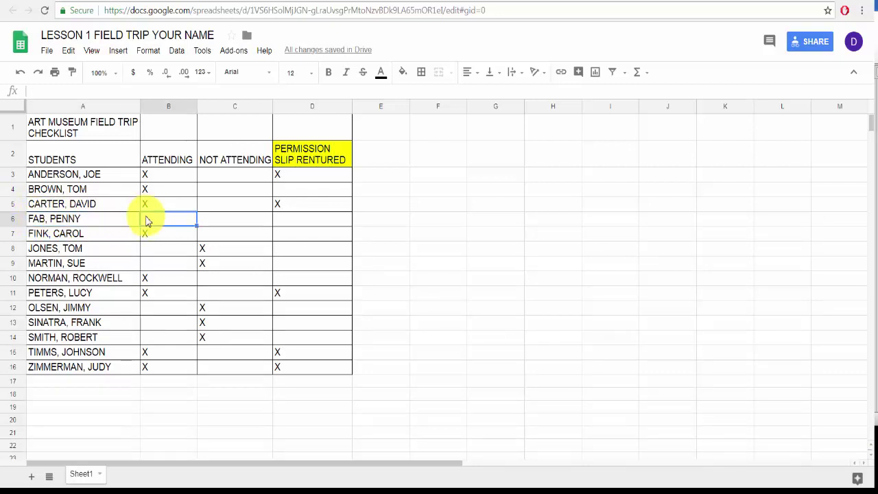
type("X")
left_click(279, 220)
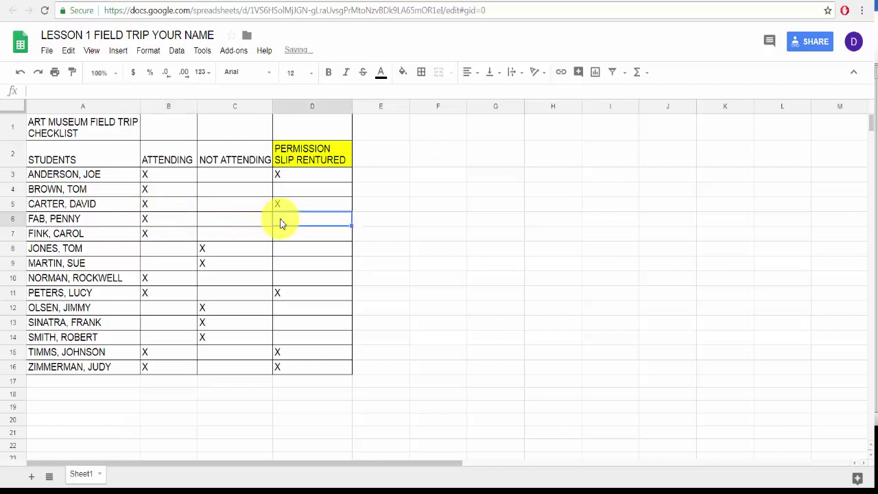
type("X")
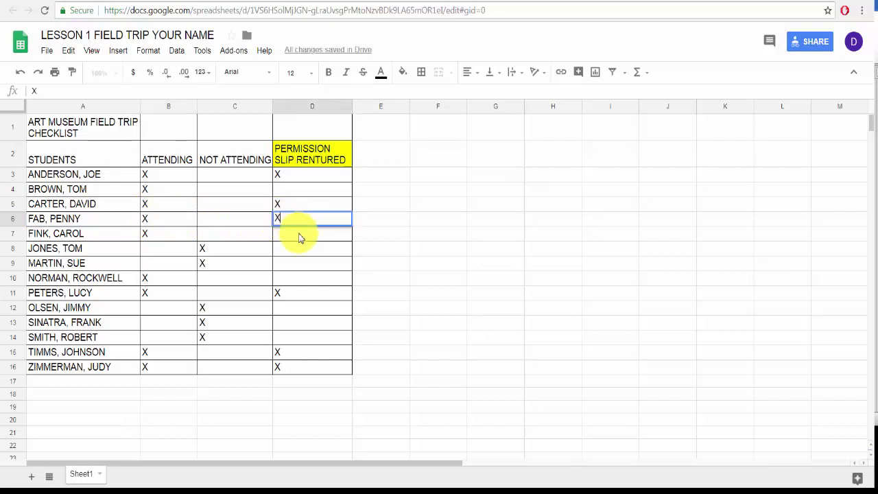